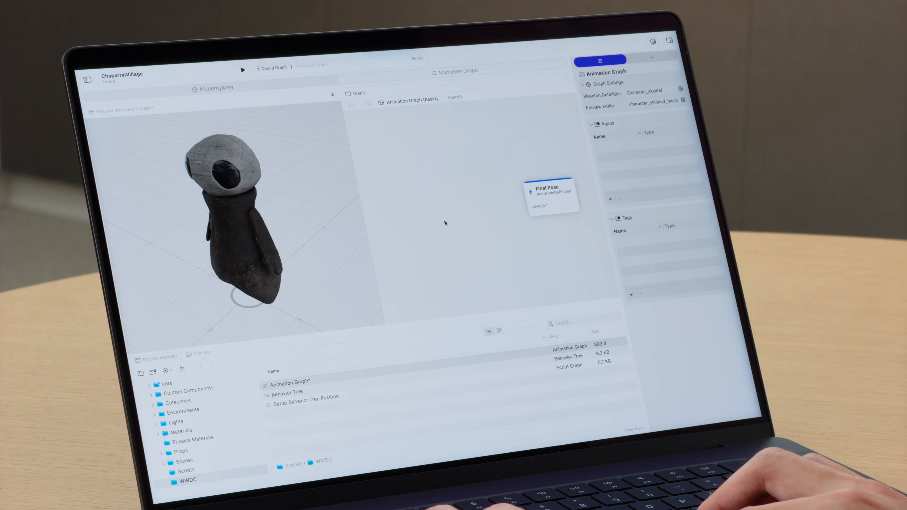
Add a State Machine node feeding the Final Pose input and line it up beside the Final Pose node
drag(530, 206, 444, 196)
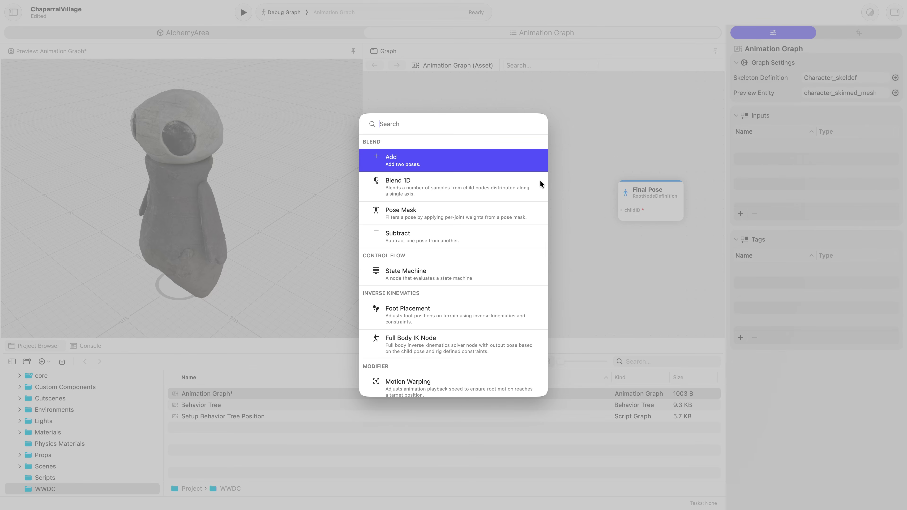
text(state)
key(Return)
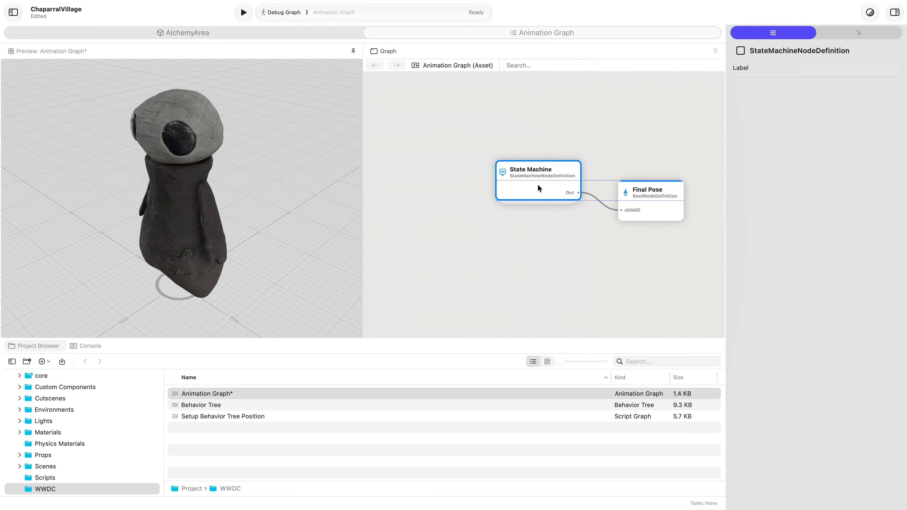
drag(540, 183, 523, 202)
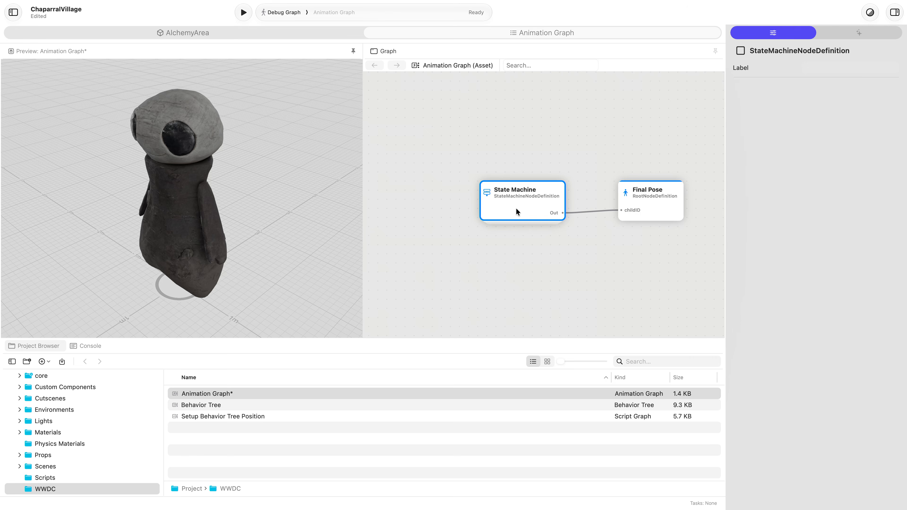
Inside the State Machine node, add a state and name it Idle
double_click(516, 209)
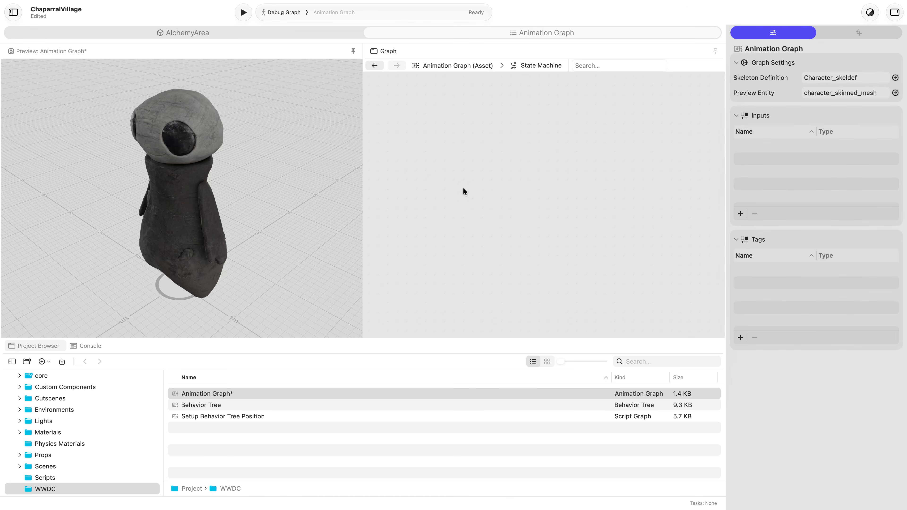
right_click(454, 186)
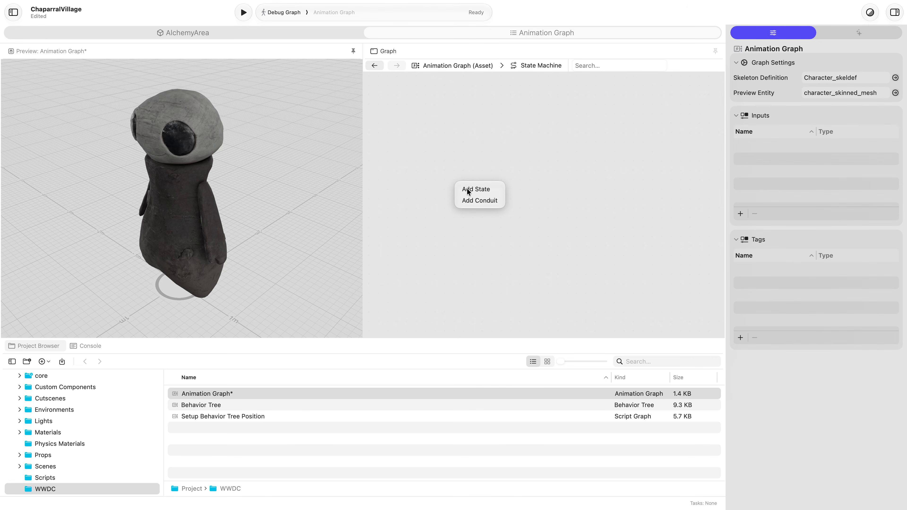
click(468, 190)
click(888, 68)
text(Idle)
key(Return)
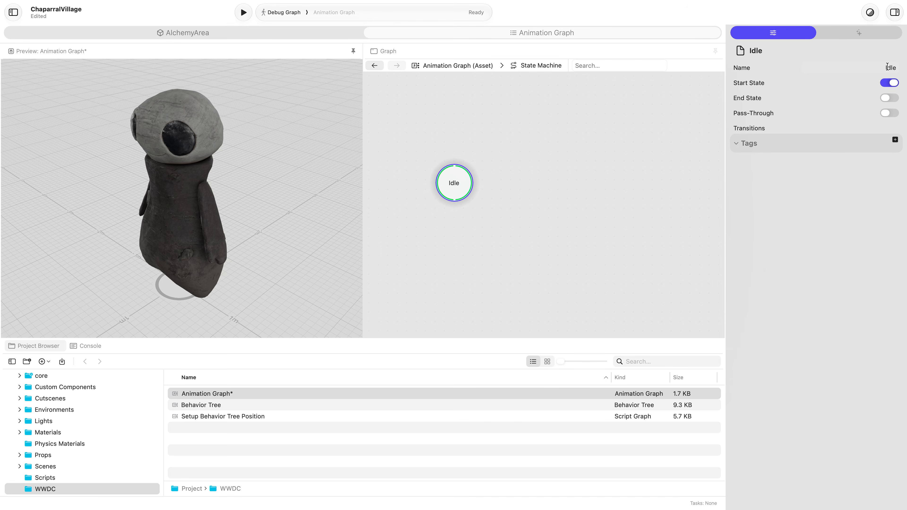
Add a second state beside Idle and name it Walk
click(584, 181)
right_click(583, 182)
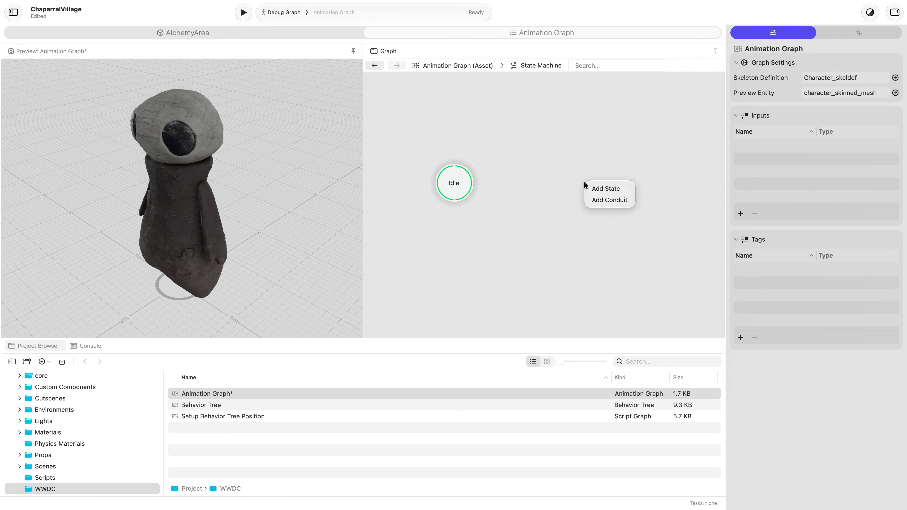
click(596, 187)
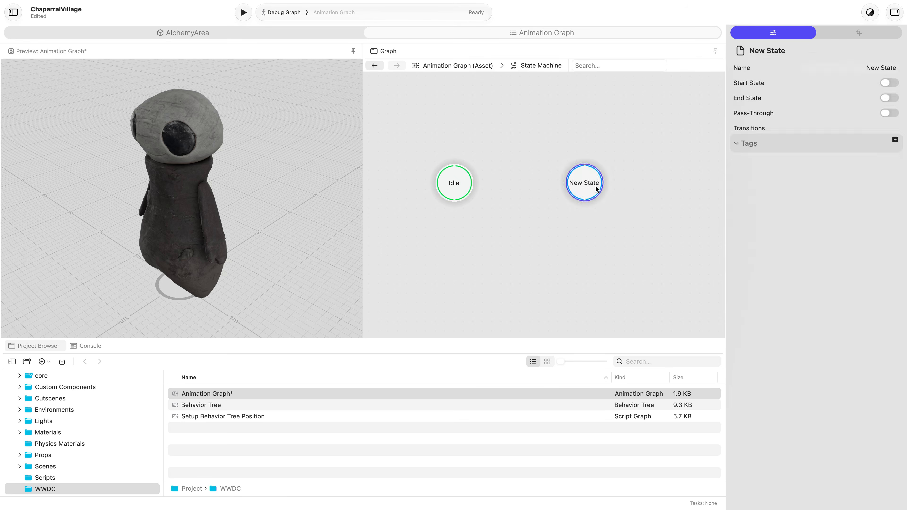
click(872, 67)
text(Walk)
key(Return)
Connect the Idle and Walk states with transitions in both directions
drag(590, 184, 589, 190)
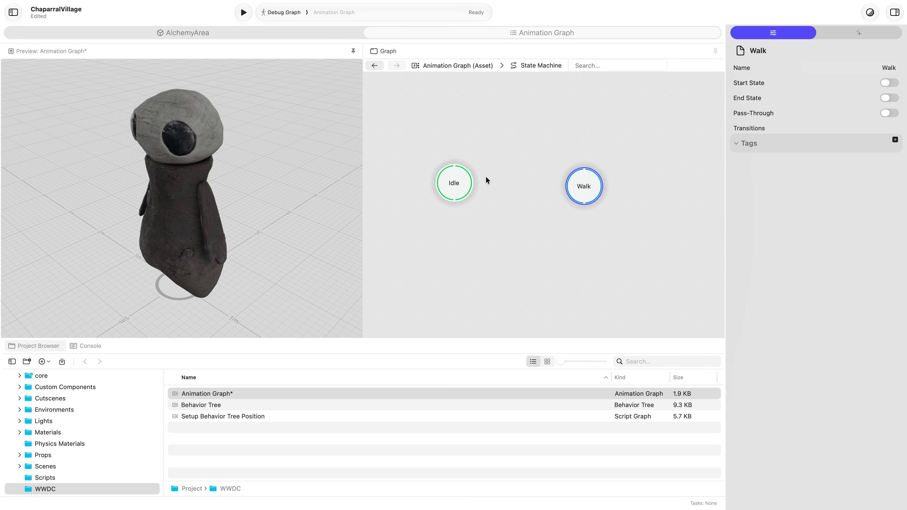
drag(468, 177, 571, 185)
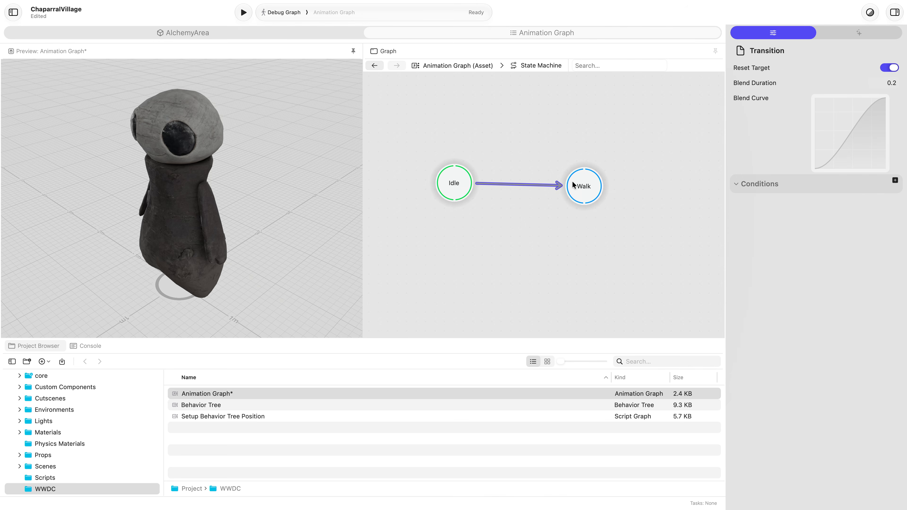
drag(566, 192, 459, 190)
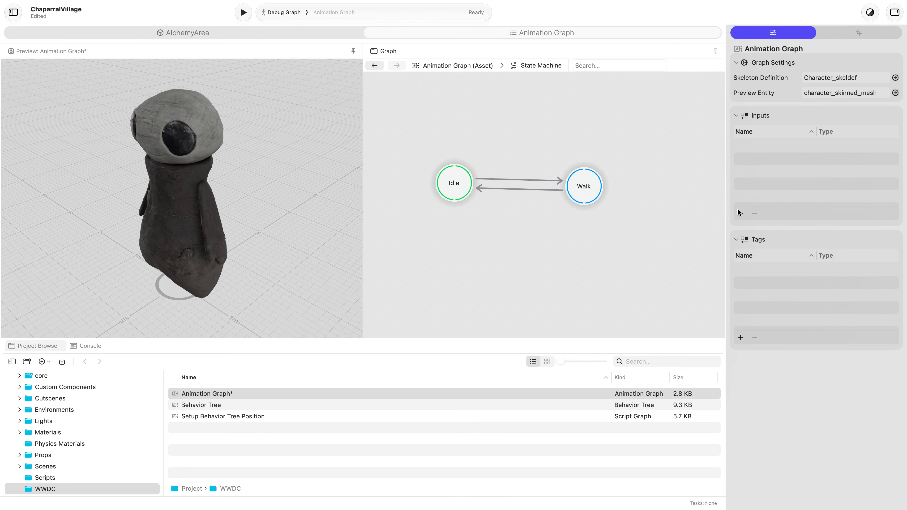
Add a Bool Parameter to the animation graph's inputs and name it isWalking
click(739, 212)
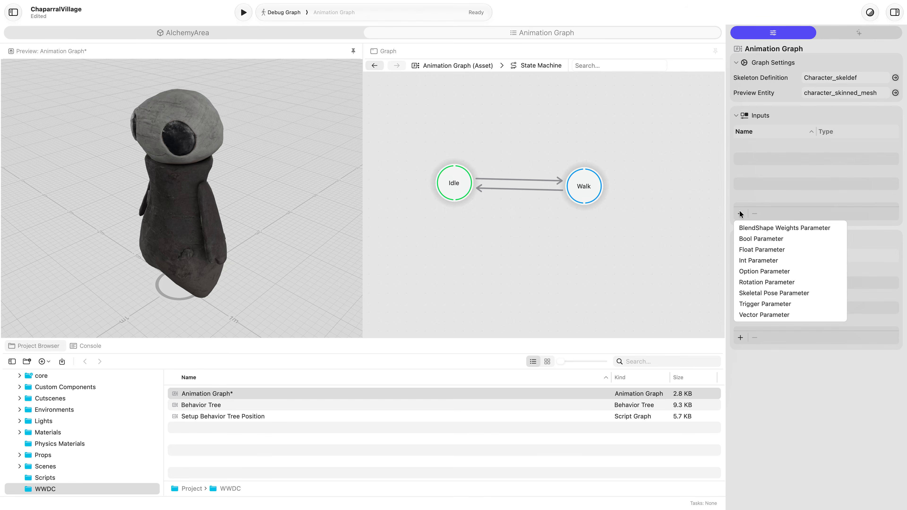
click(747, 239)
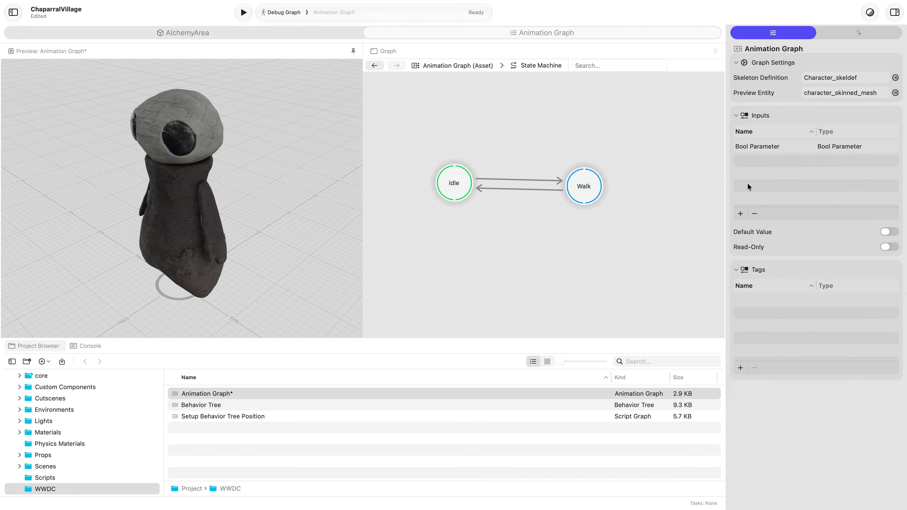
click(752, 147)
click(752, 146)
text(isWalking)
key(Return)
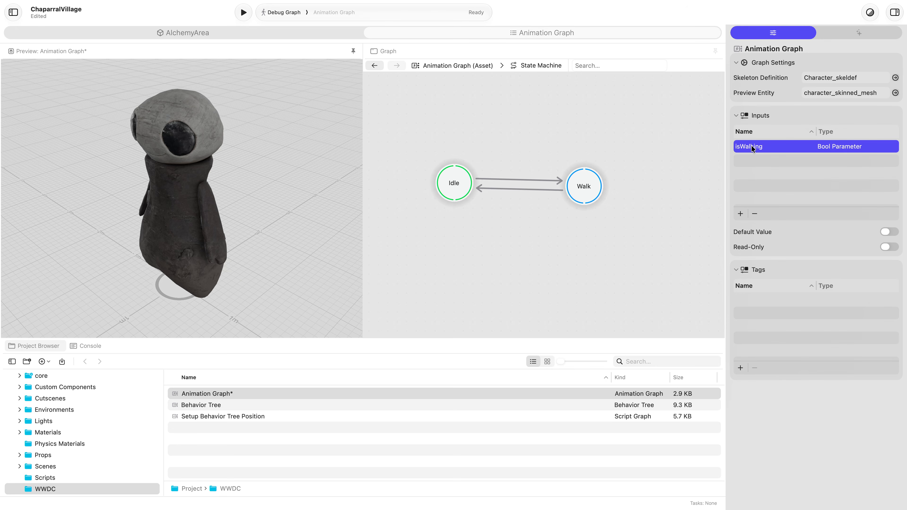
Give the Idle-to-Walk transition a Bool Condition requiring isWalking == true
click(524, 180)
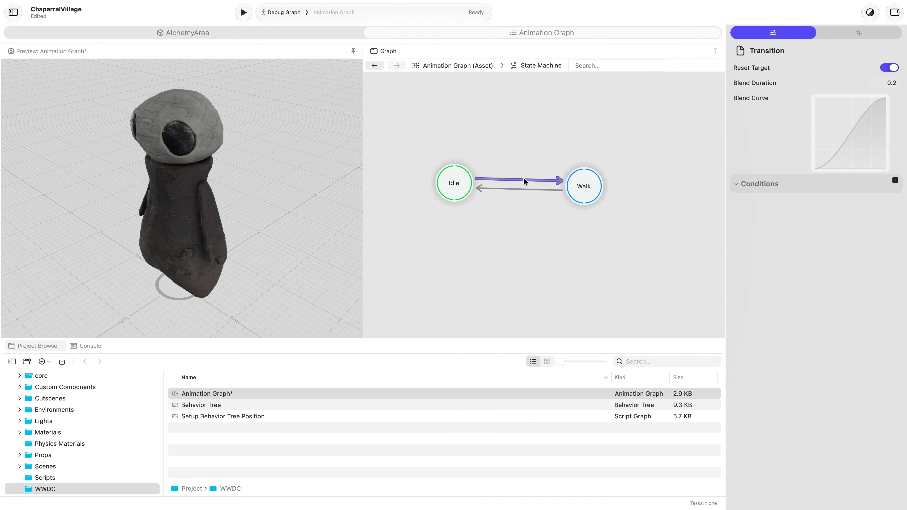
click(895, 180)
click(870, 193)
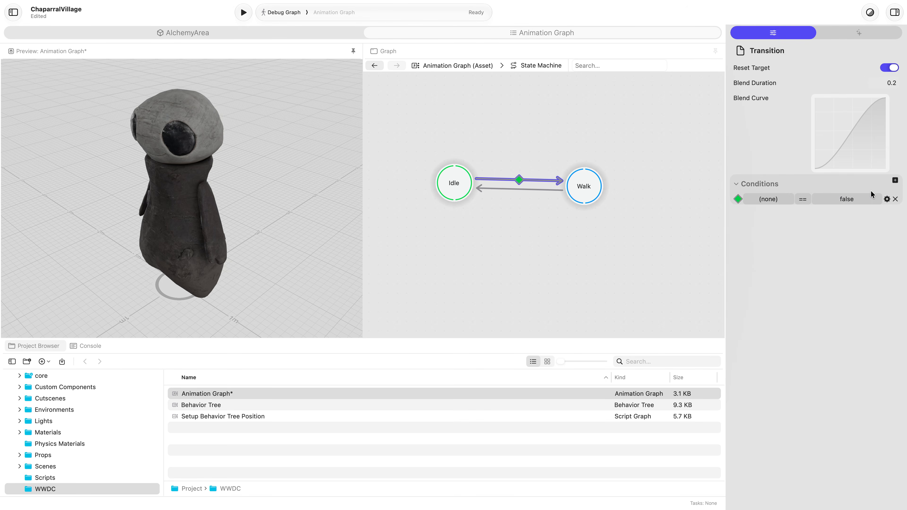
click(779, 200)
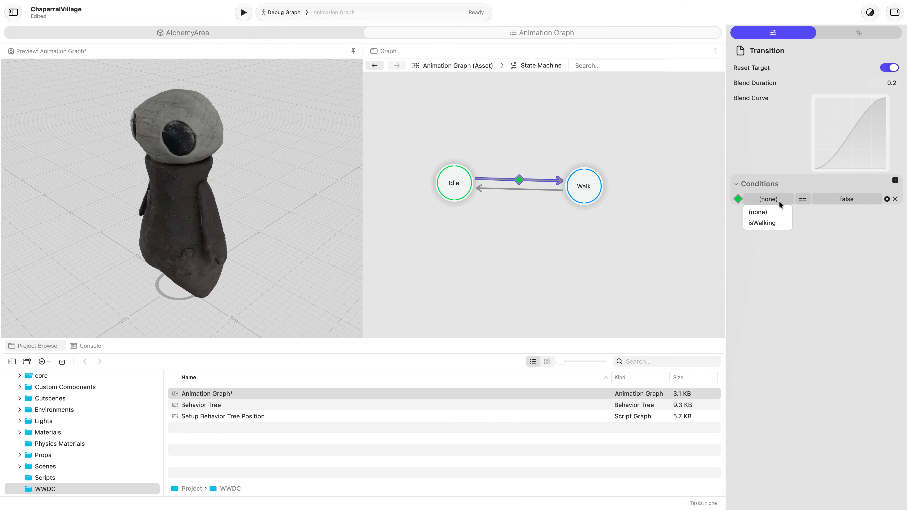
click(775, 221)
click(845, 200)
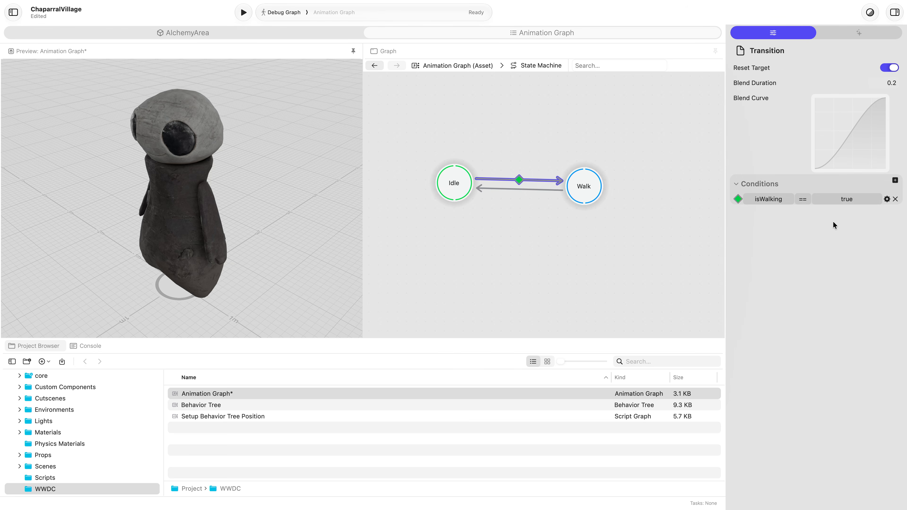
Give the Walk-to-Idle transition a Bool Condition requiring isWalking == false
click(525, 190)
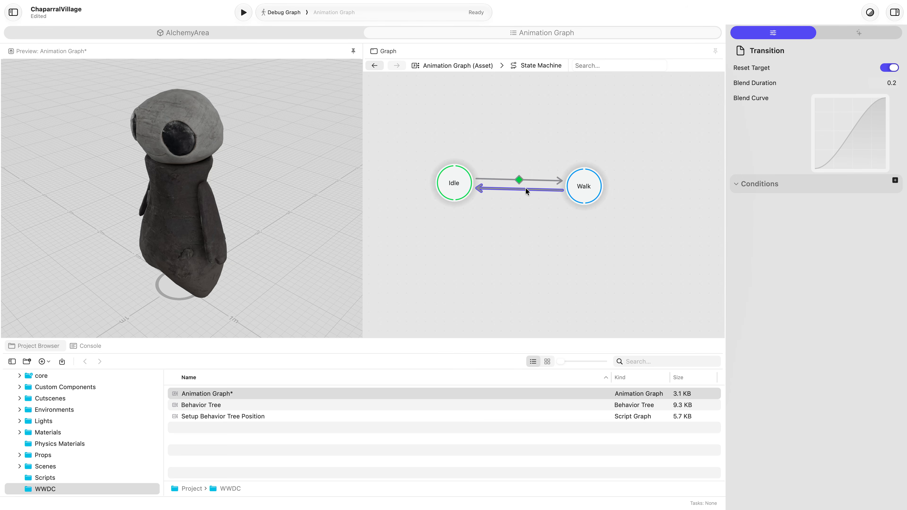
click(894, 180)
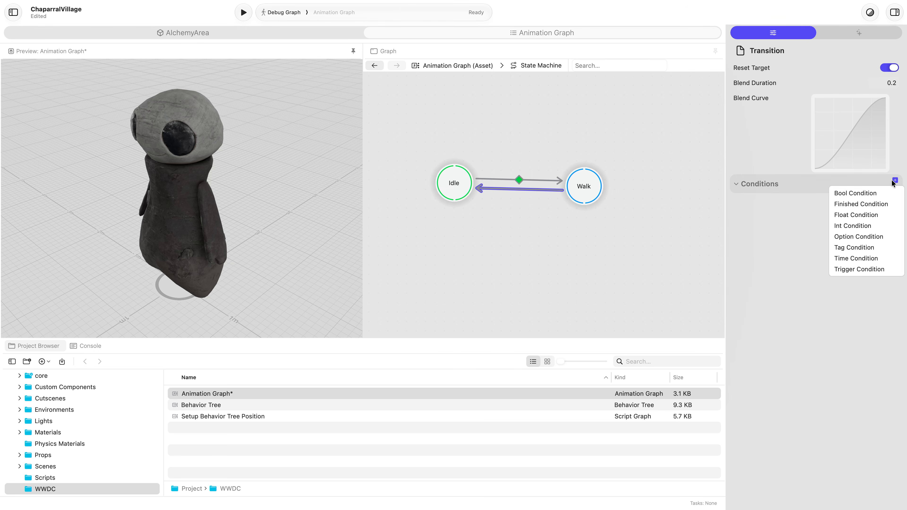
click(876, 194)
click(768, 200)
click(770, 223)
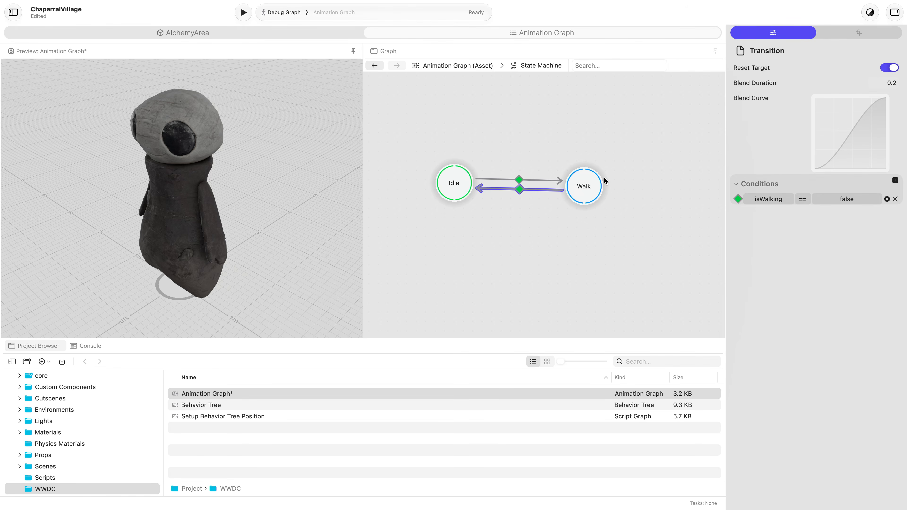
Return to the top-level animation graph and add an Animation Clip node feeding the State Machine's Idle input
click(375, 66)
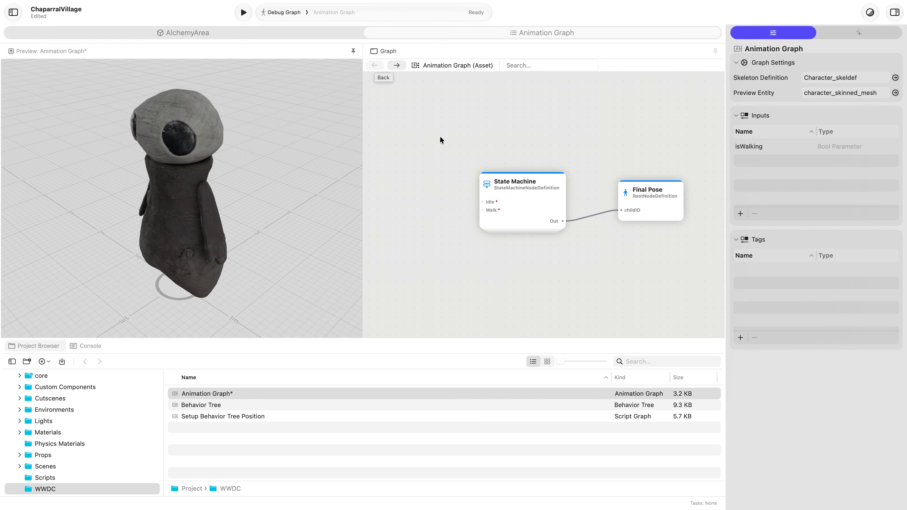
drag(483, 202, 395, 187)
text(clip)
key(Return)
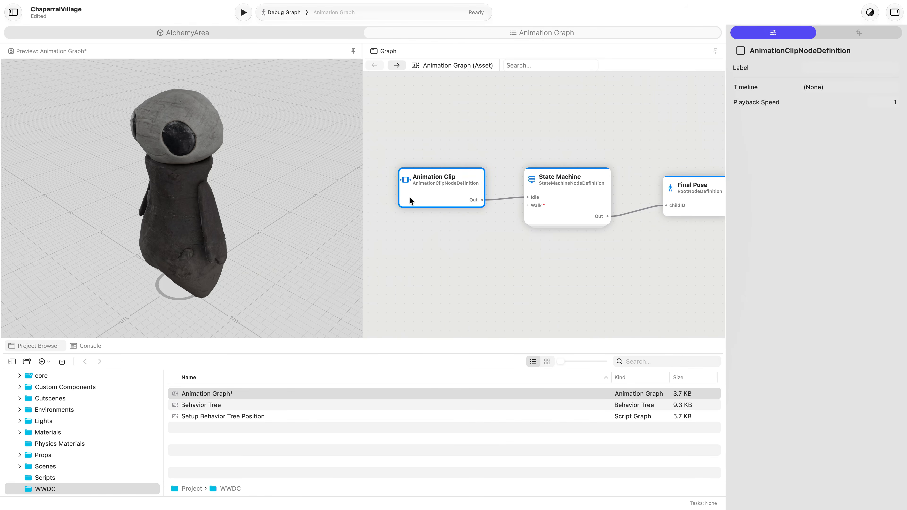
Assign the character_anim_idle.animation timeline to the new clip node and rename the node Idle
click(833, 90)
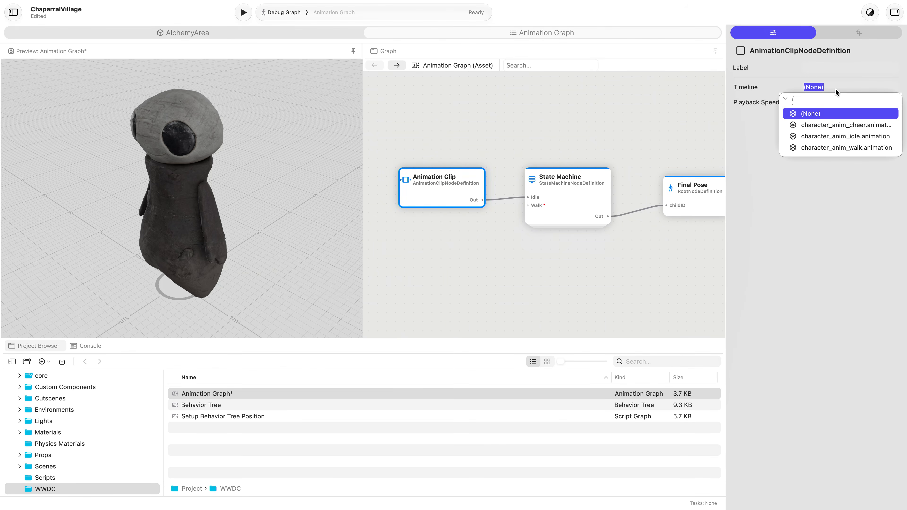
click(835, 136)
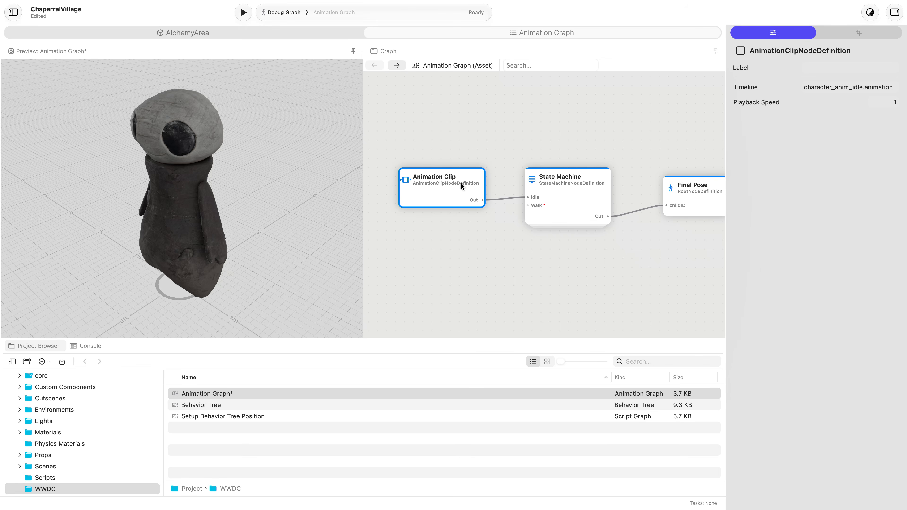
double_click(449, 178)
key(BackSpace)
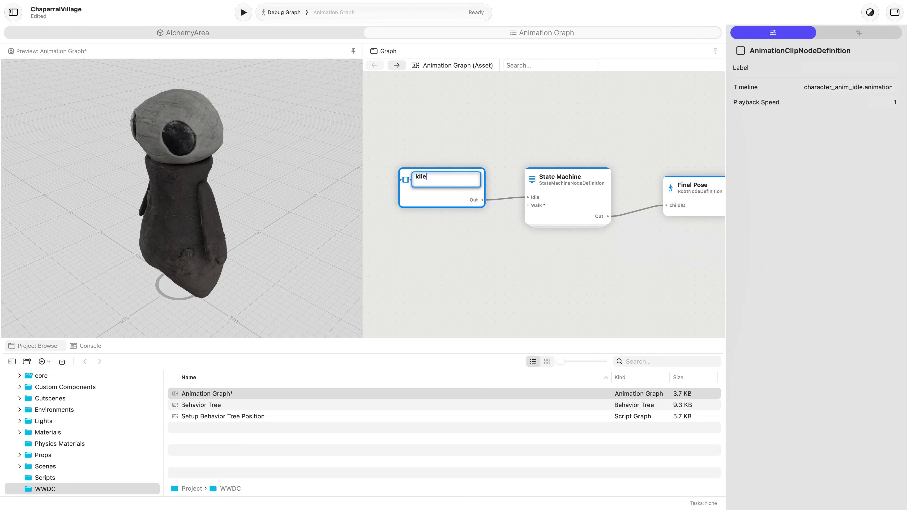
key(Return)
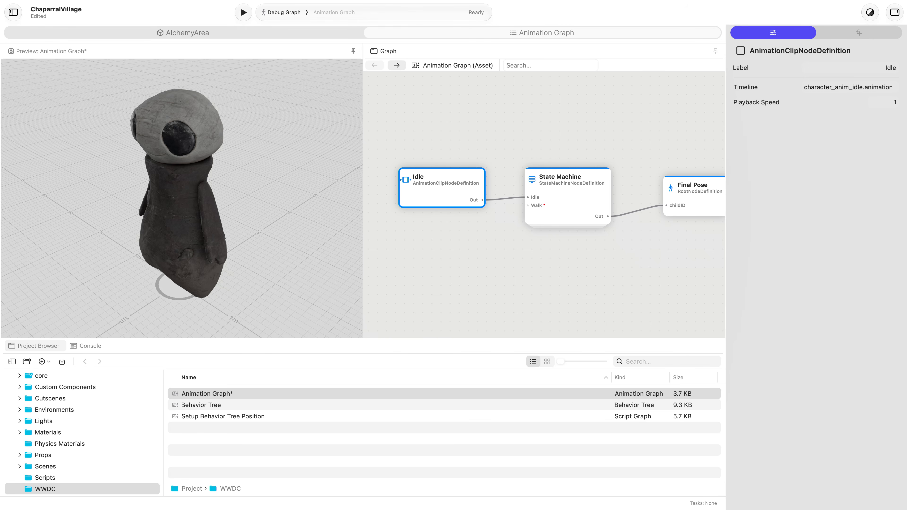
Add a second Animation Clip node below Idle, feeding the State Machine's Walk input
drag(527, 206, 442, 257)
text(ani)
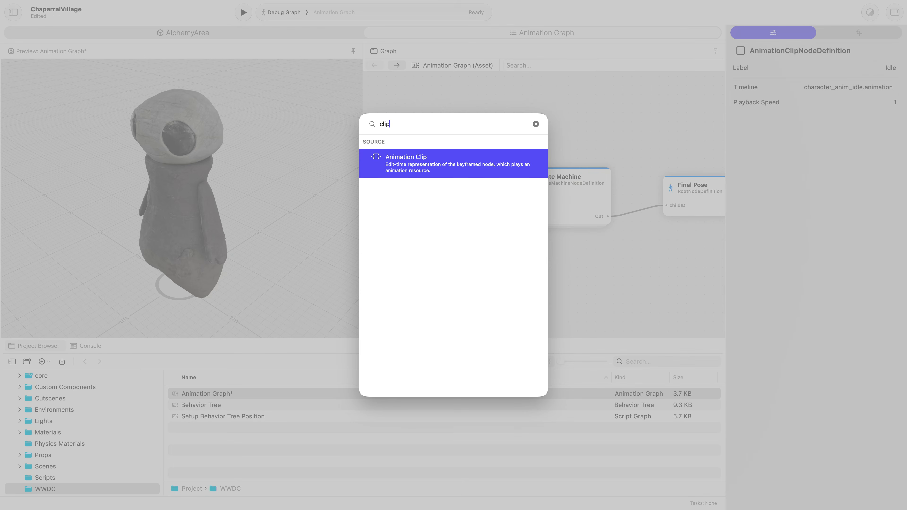
key(Return)
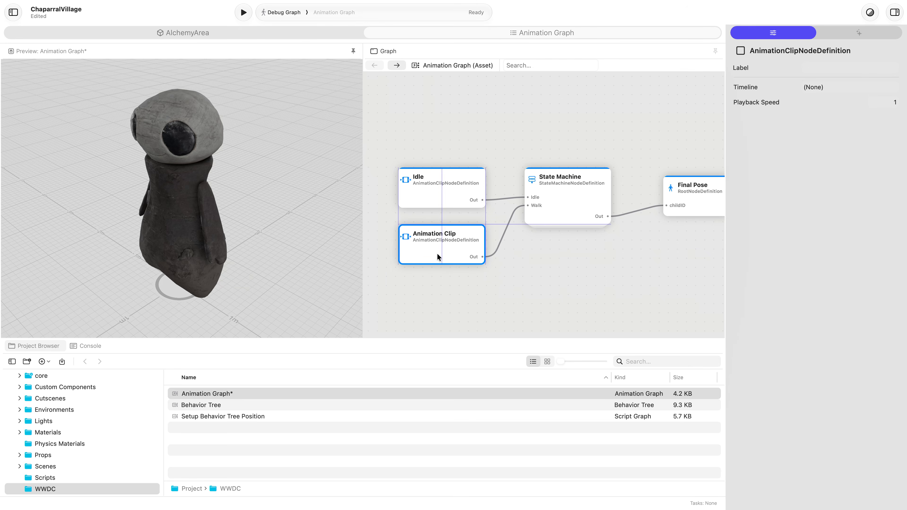
Assign the character_anim_walk.animation timeline to the second clip node and rename the node Walk
click(811, 87)
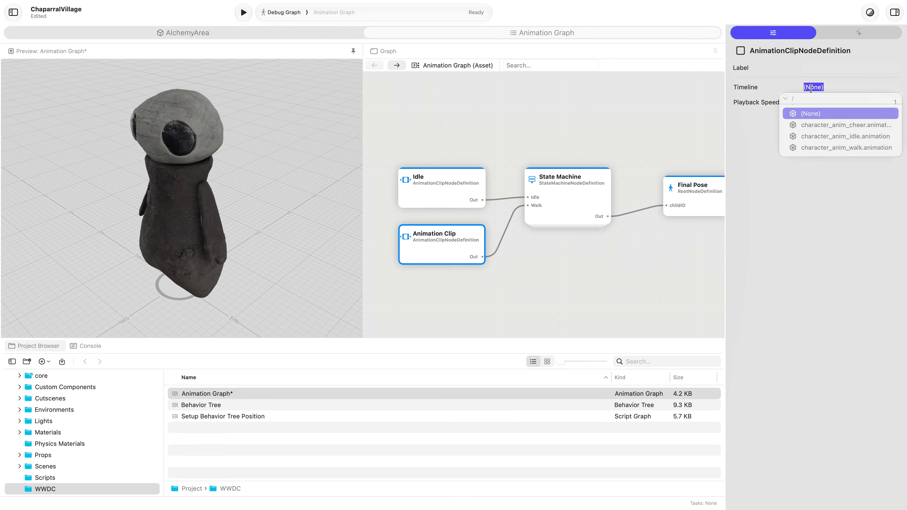
click(818, 146)
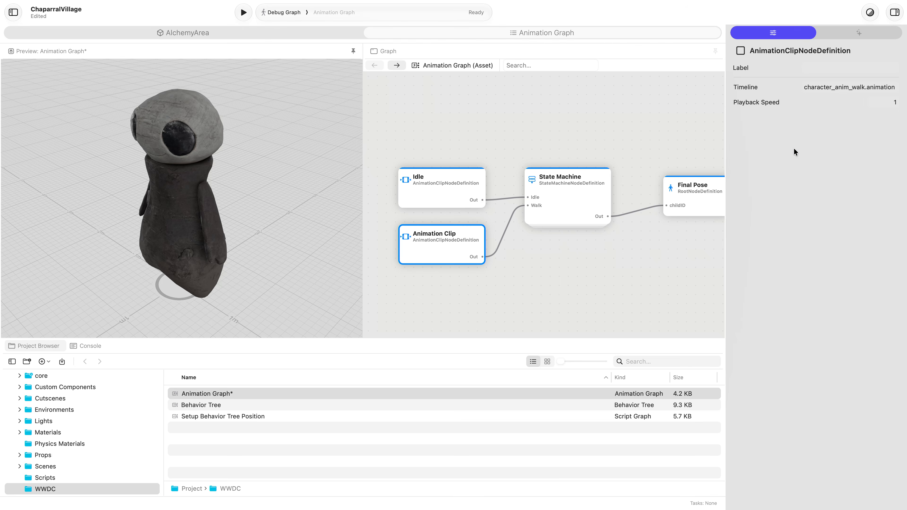
double_click(452, 234)
text(Walk)
key(Return)
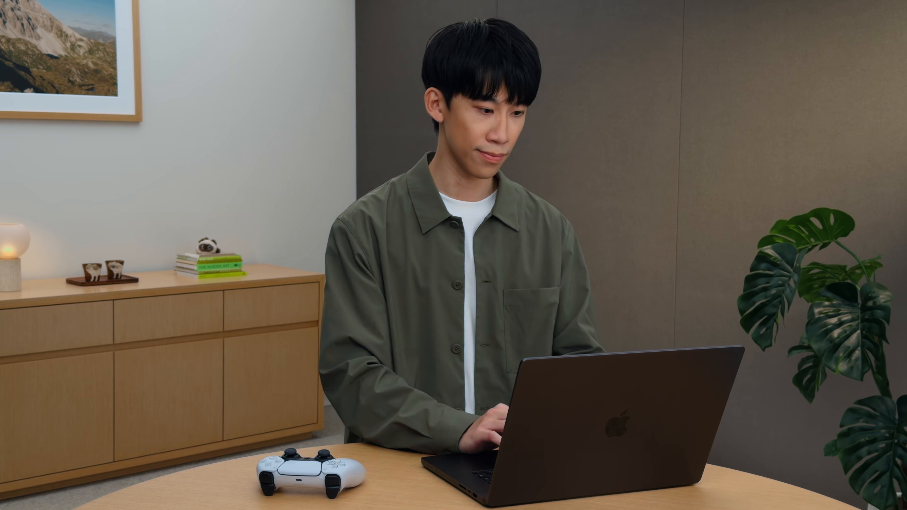
Start debugging the animation graph and toggle isWalking on and off to preview the character's animations
click(244, 12)
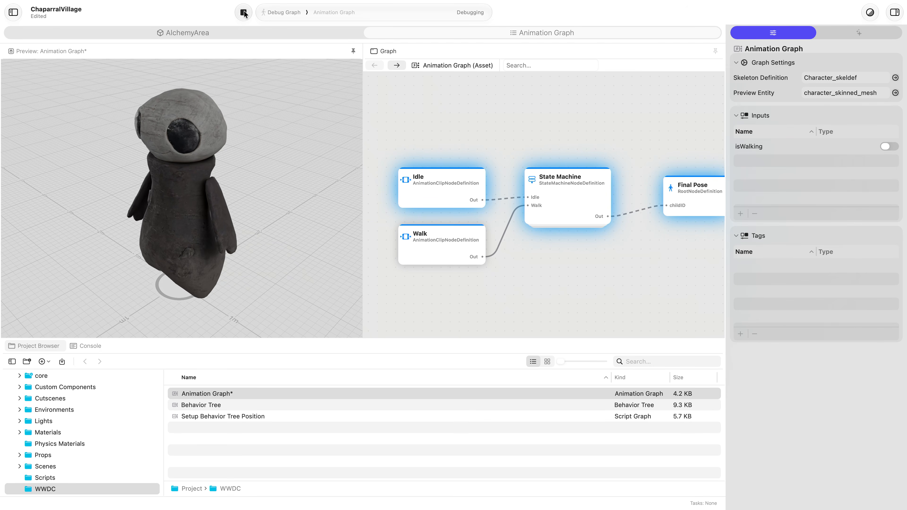
click(889, 148)
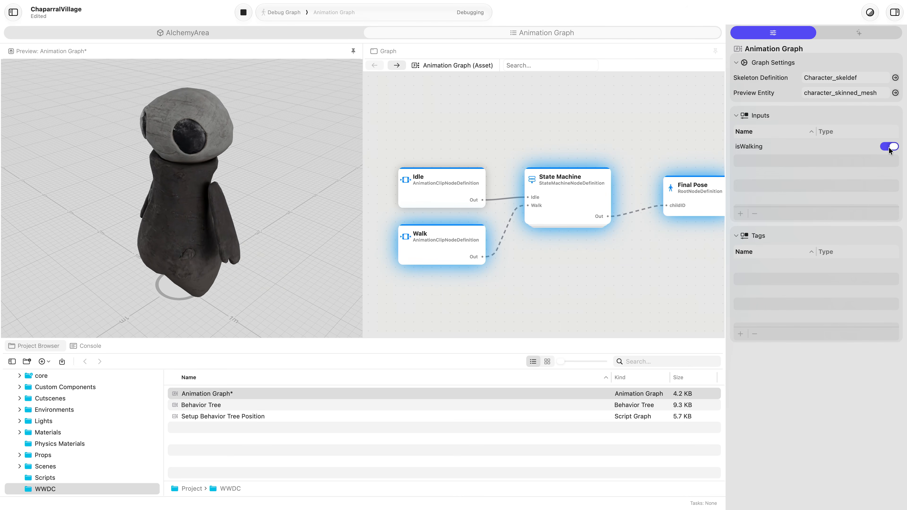
click(889, 148)
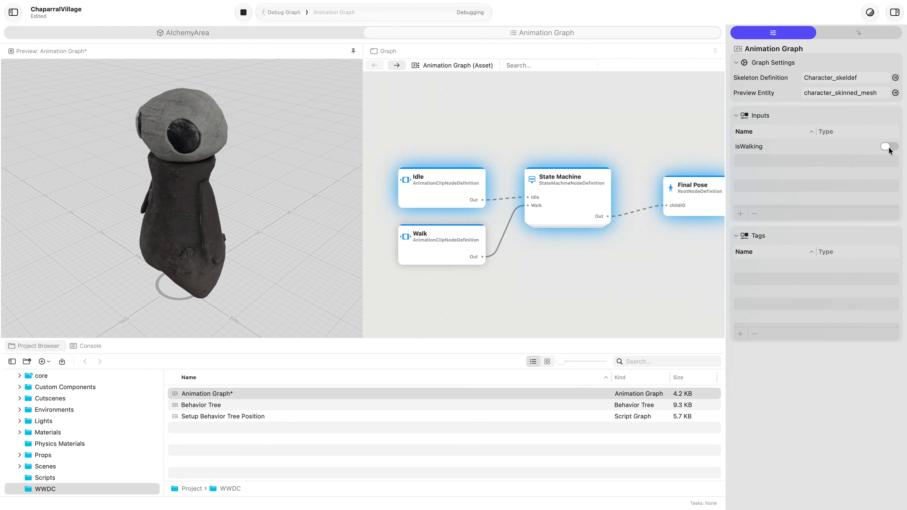
Open the State Machine while debugging and toggle isWalking on, off and on to examine the state transitions
double_click(575, 201)
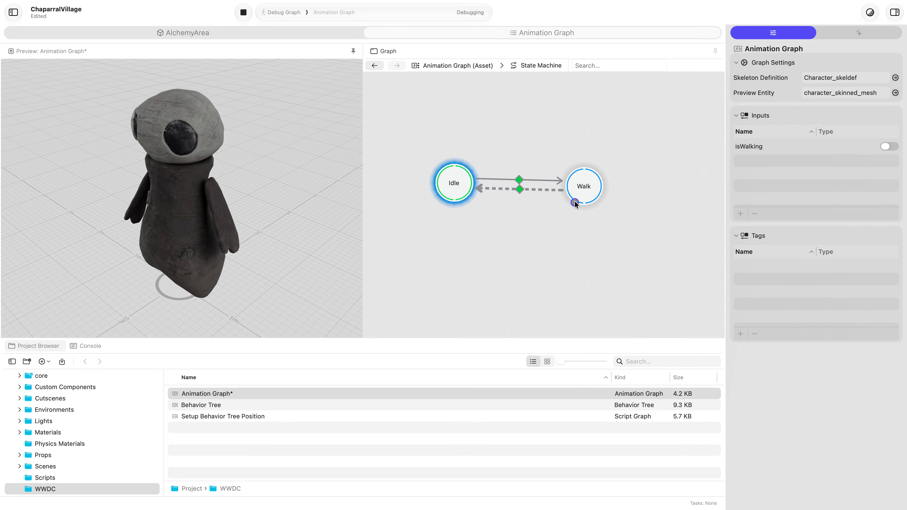
click(888, 146)
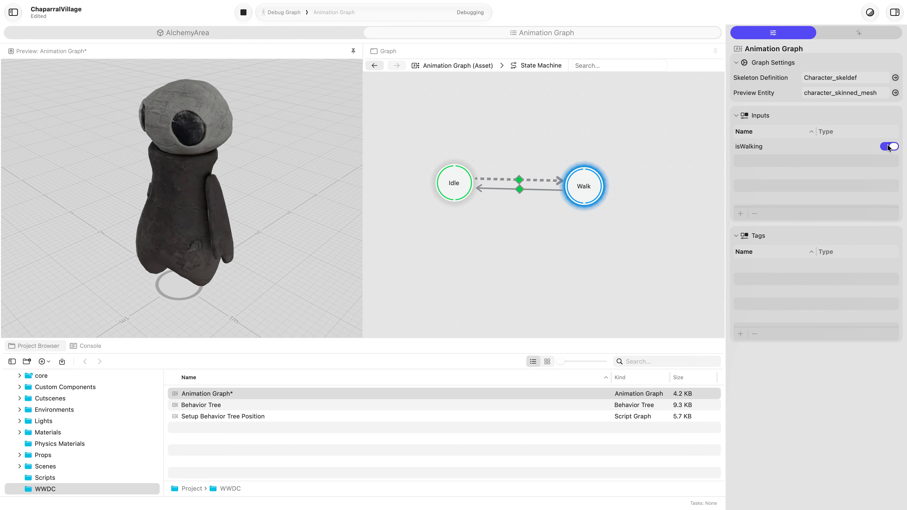
click(888, 147)
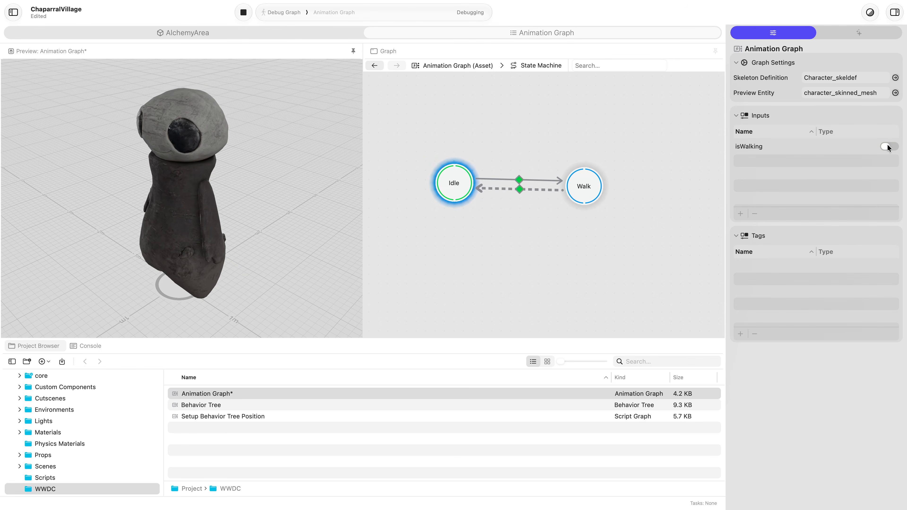
click(889, 147)
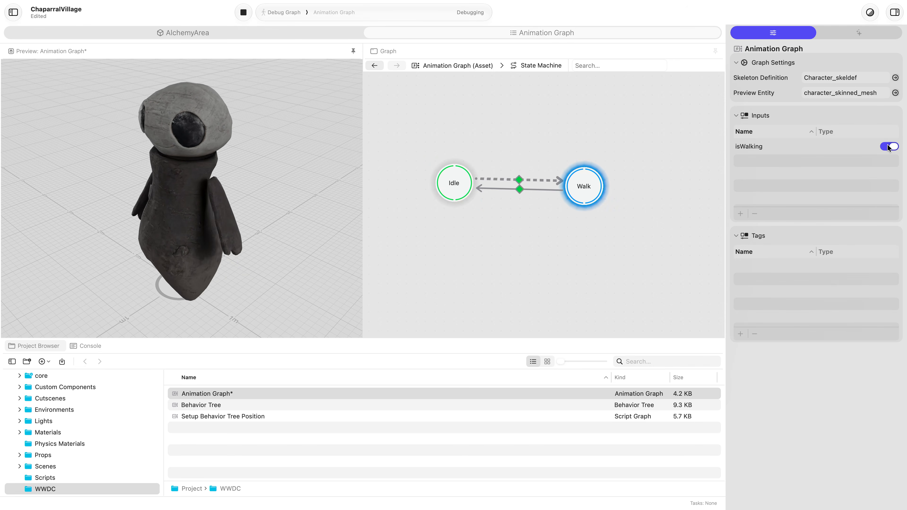